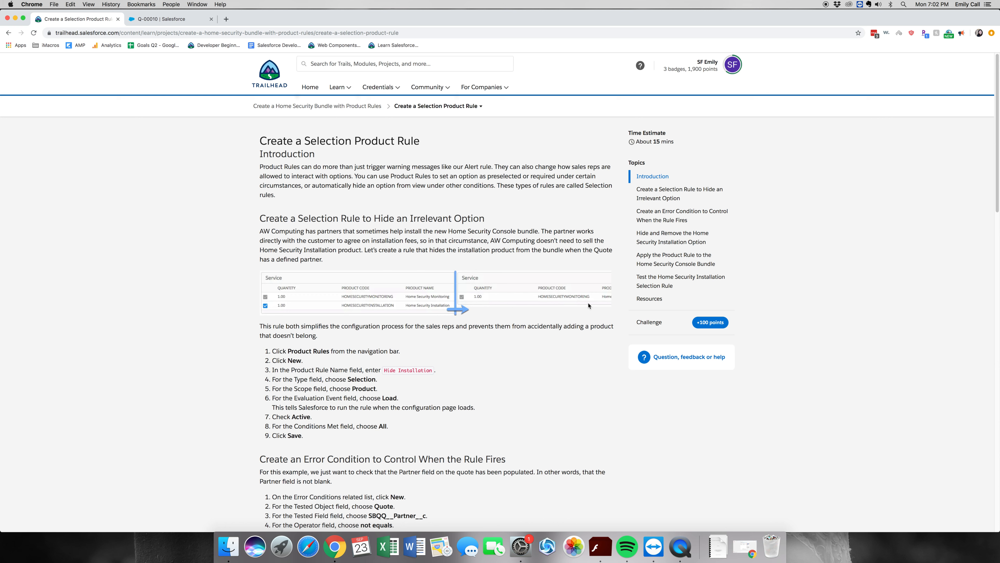
- Switch to Salesforce CPQ and start a new product rule named Hide Installation
click(150, 26)
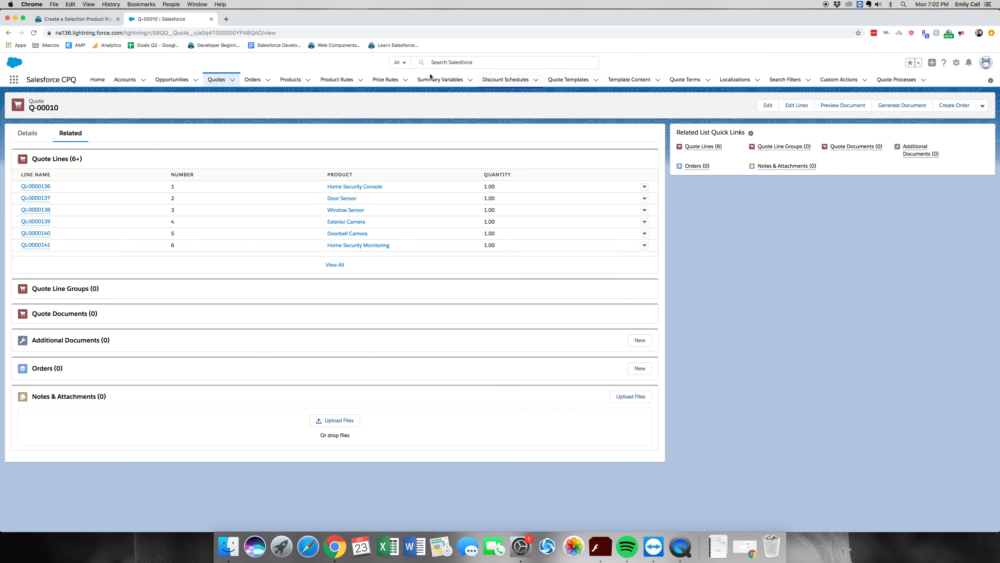
click(342, 80)
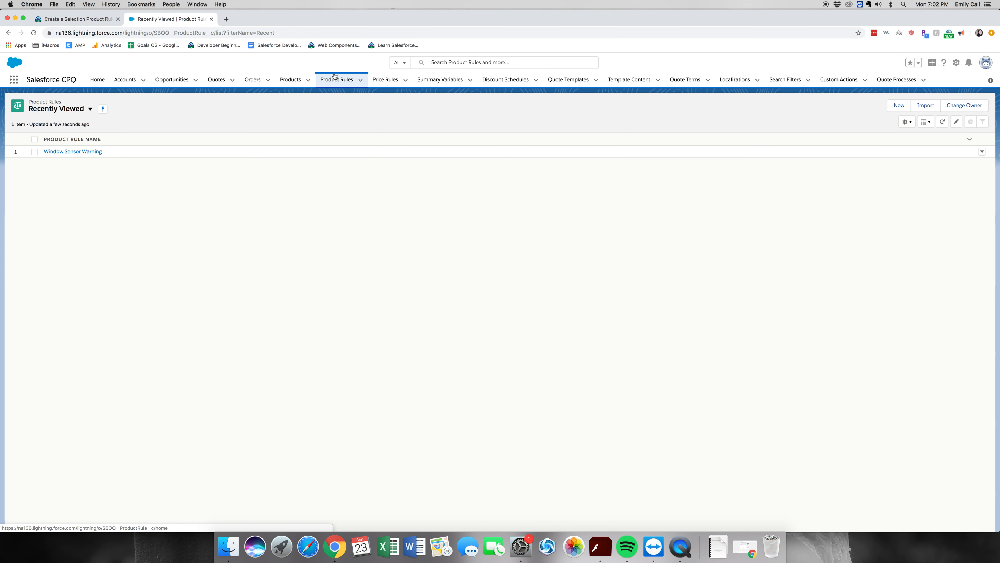
click(899, 106)
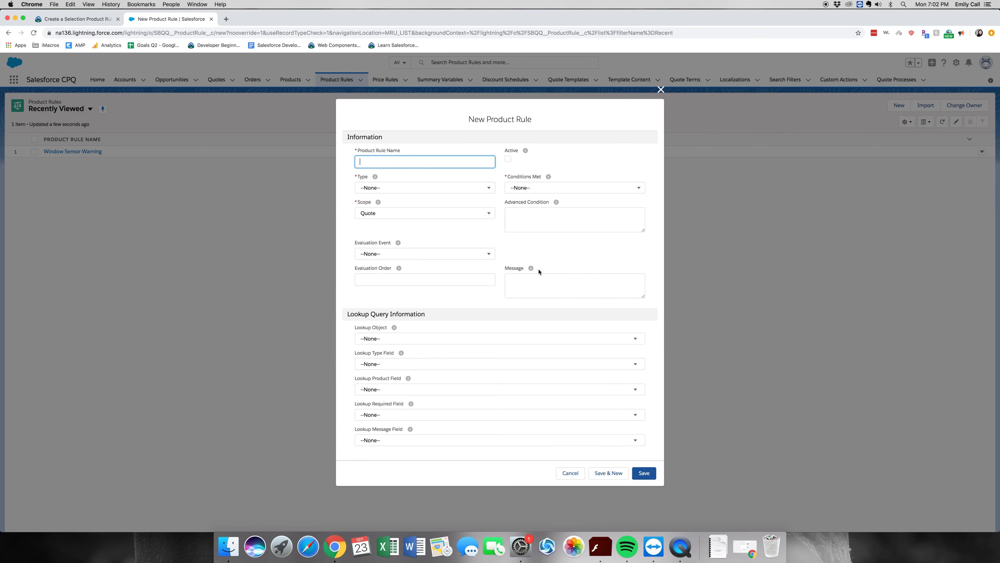
text(Hide Installation)
click(556, 158)
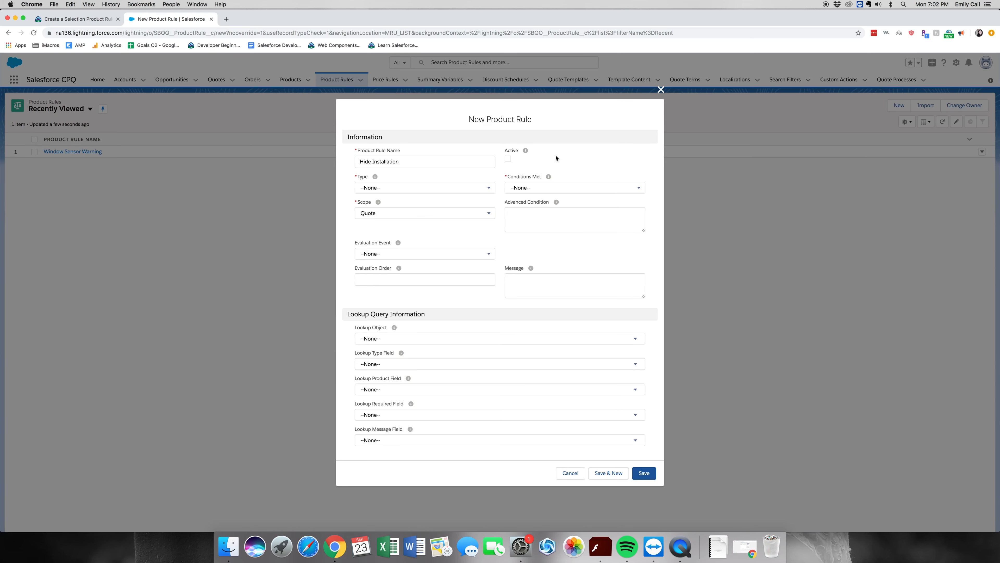
- Set the new rule's type to Selection, its scope to Product and its evaluation event to Load
click(495, 187)
click(431, 225)
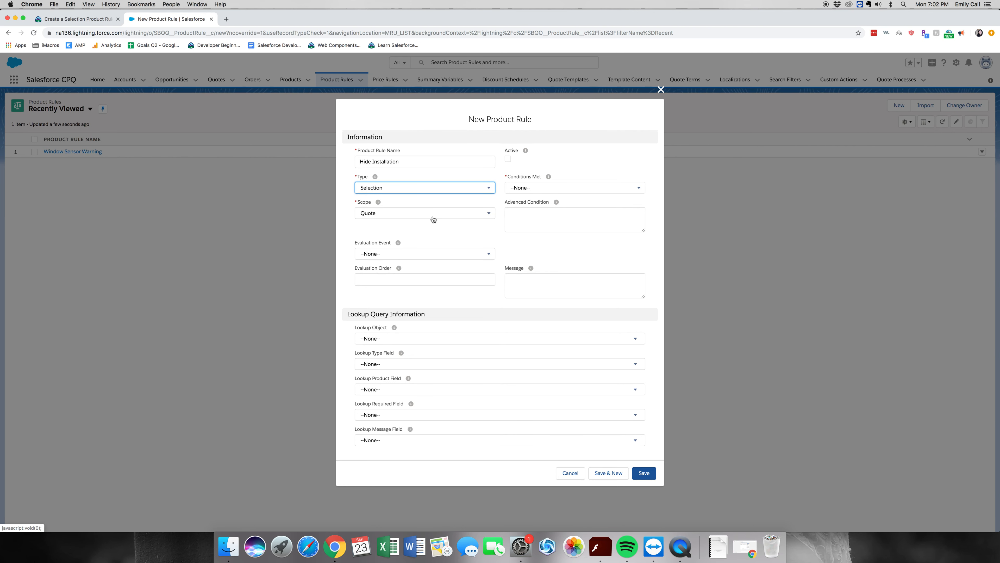
click(433, 220)
click(420, 255)
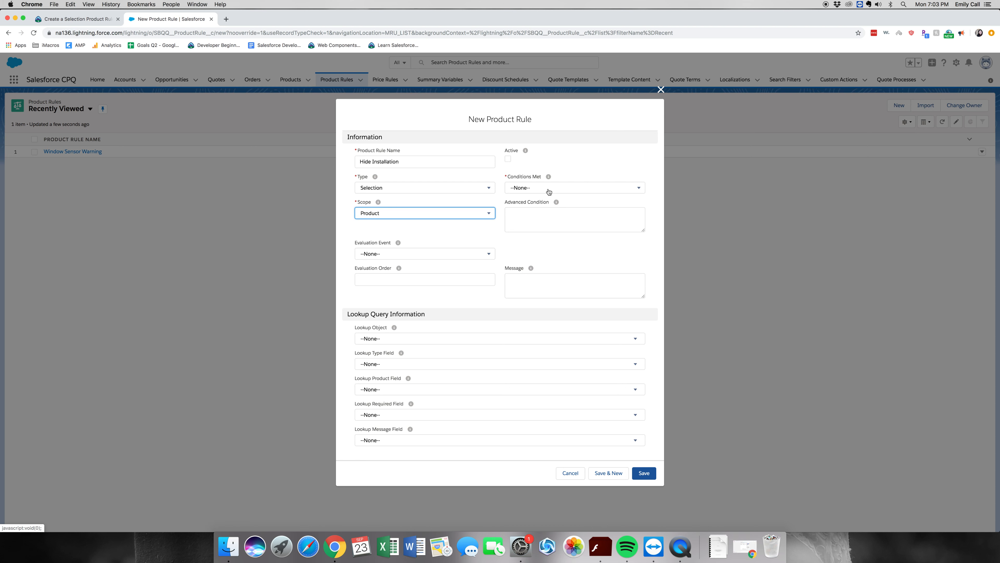
click(450, 253)
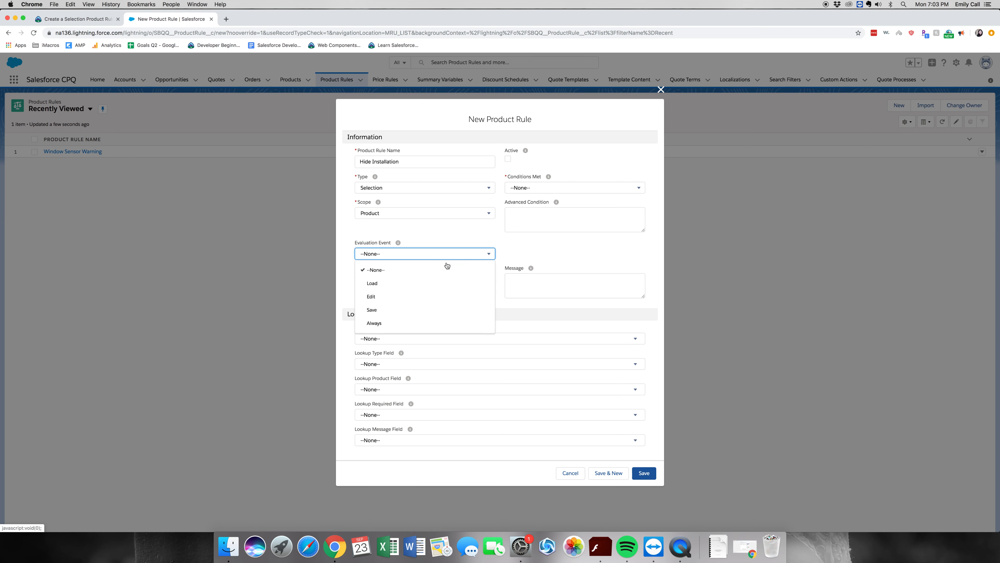
click(410, 287)
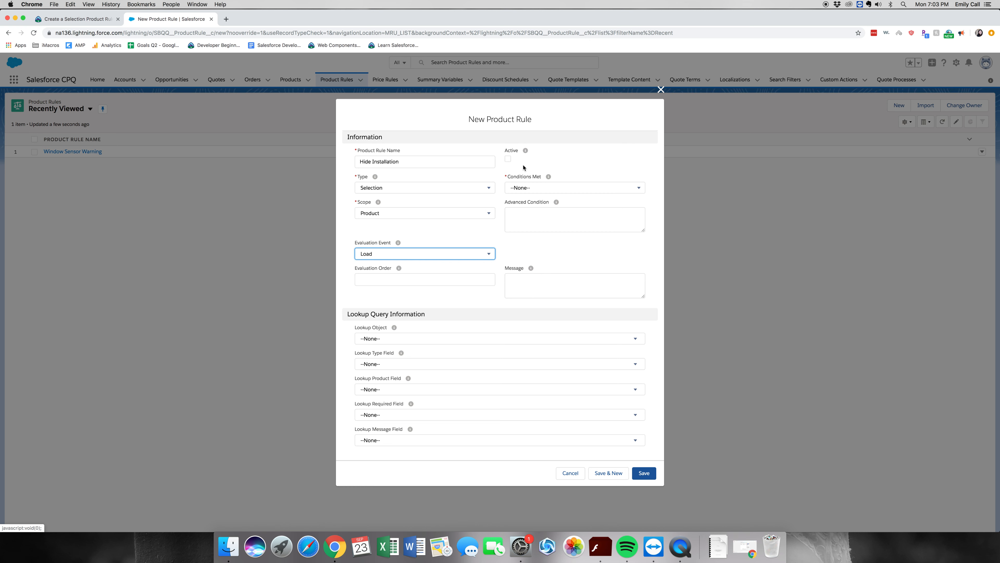
- Mark the product rule as active, set Conditions Met to All, and save the rule
click(508, 159)
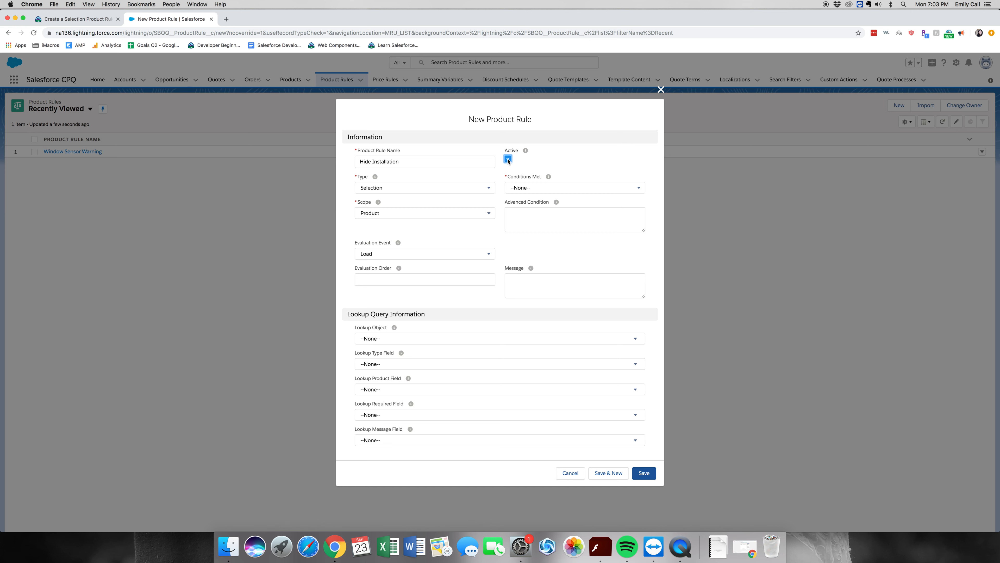
mouse_move(527, 153)
click(549, 188)
click(520, 217)
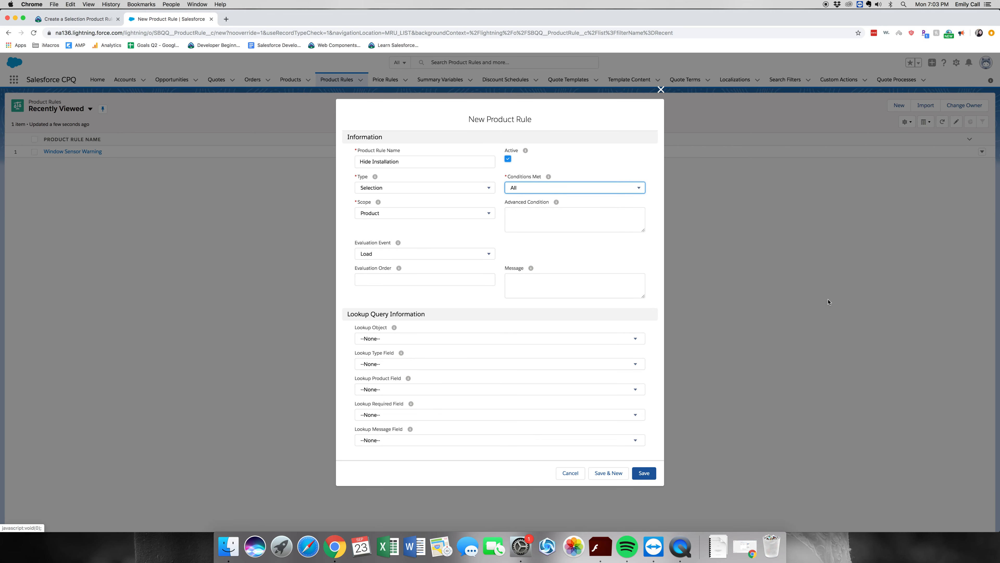
click(645, 472)
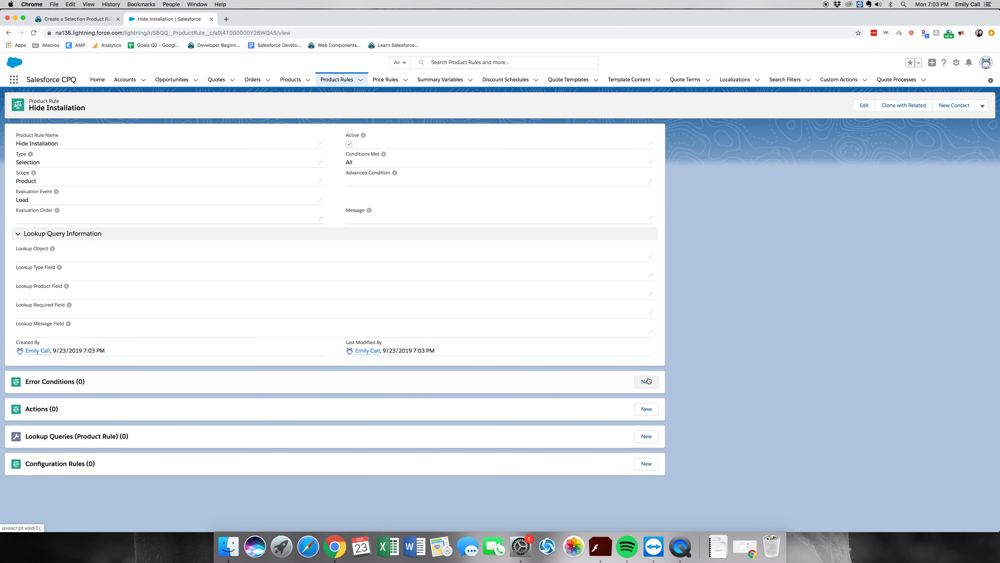
- Start a new error condition for the rule with tested object Quote and tested field SBQQ__Partner__c
click(648, 381)
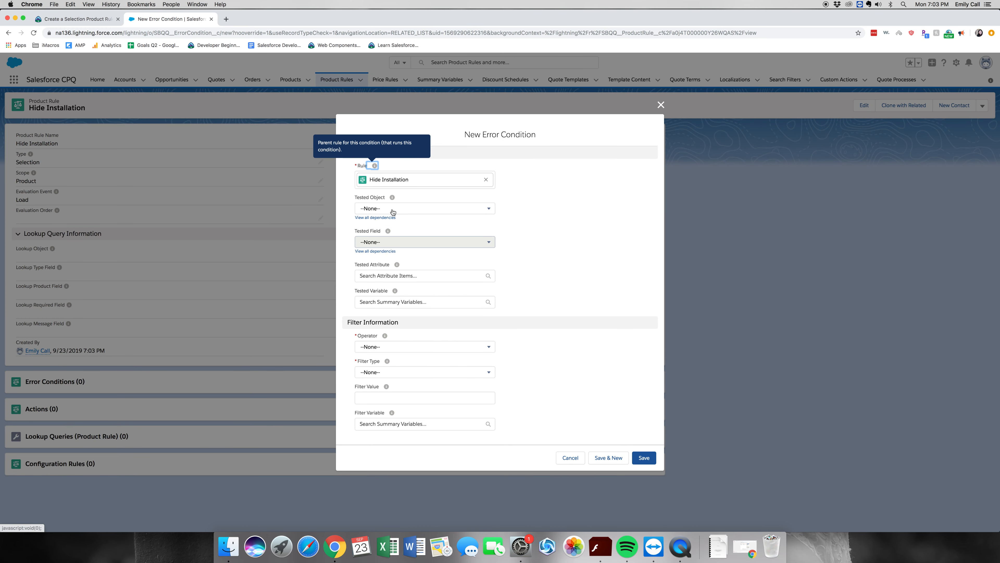
click(393, 209)
click(398, 238)
click(398, 242)
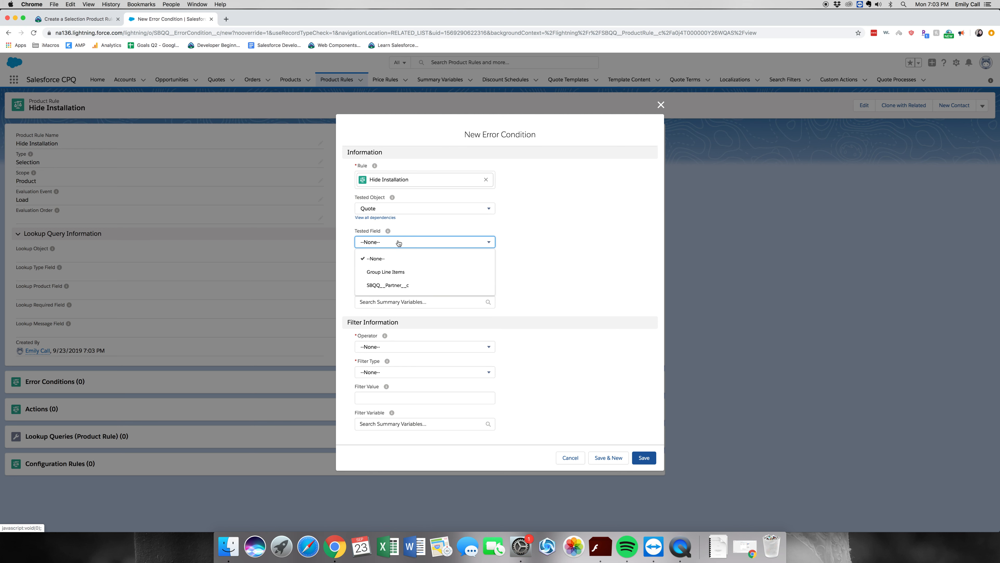
click(397, 284)
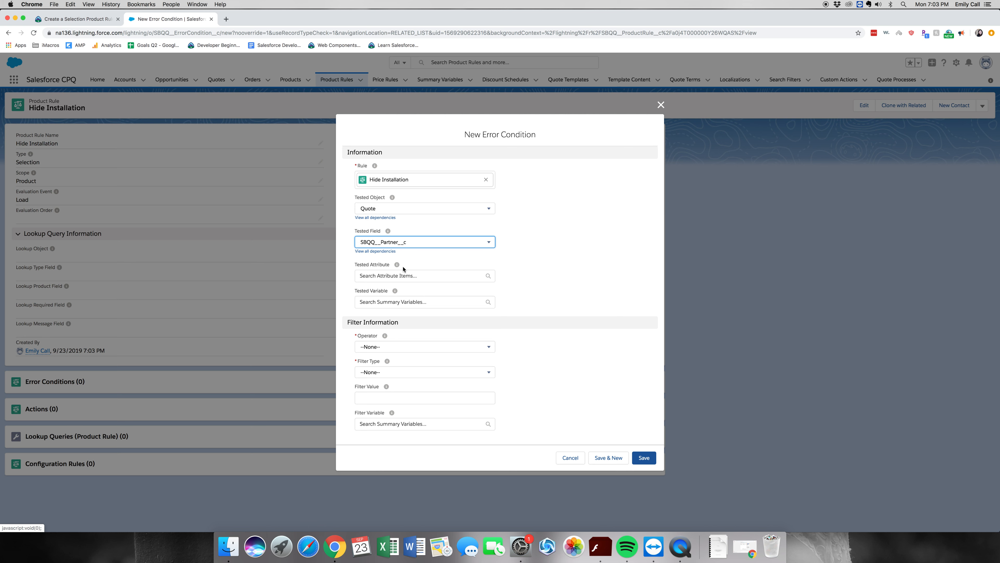
- Set the error condition's operator to not equals and its filter type to Value, and save it with an empty filter value
click(393, 346)
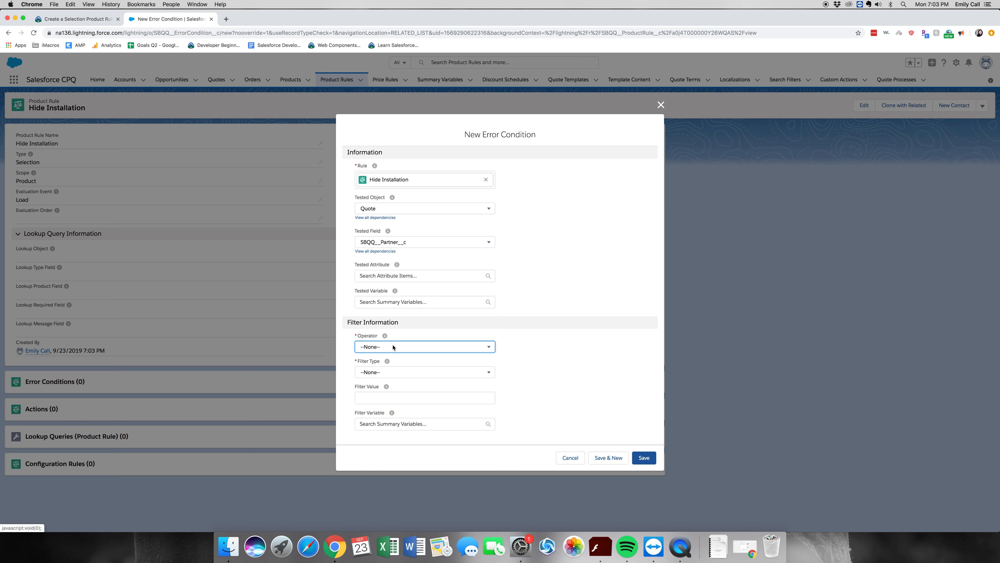
click(410, 381)
click(411, 375)
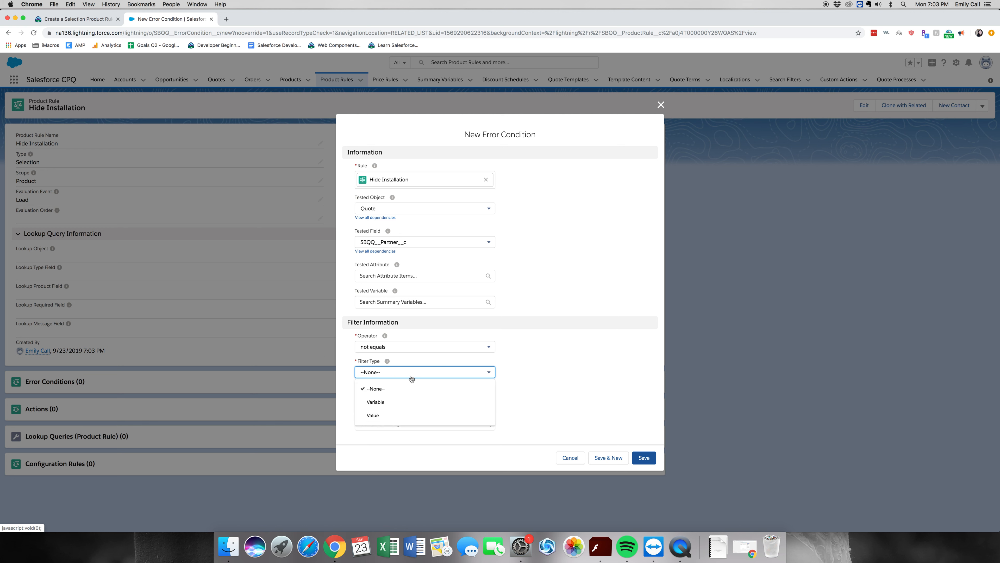
click(403, 417)
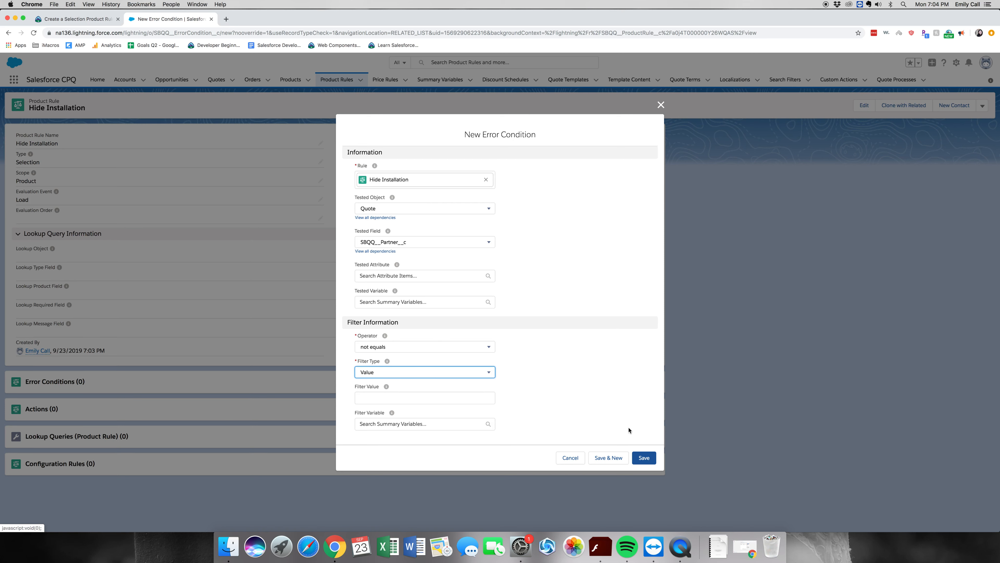
click(646, 460)
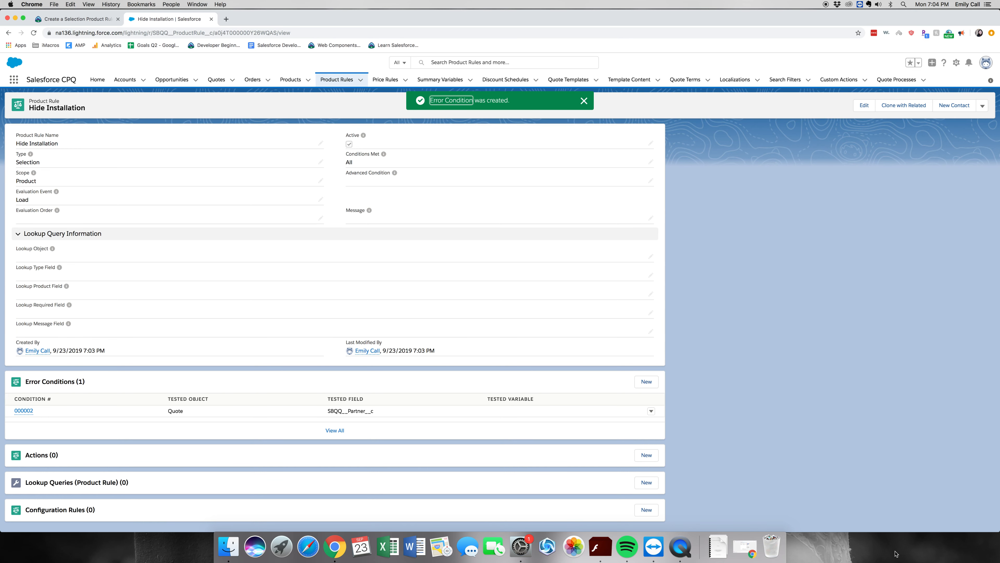
- Start a new product action for the Hide Installation rule with type Hide & Remove
click(647, 455)
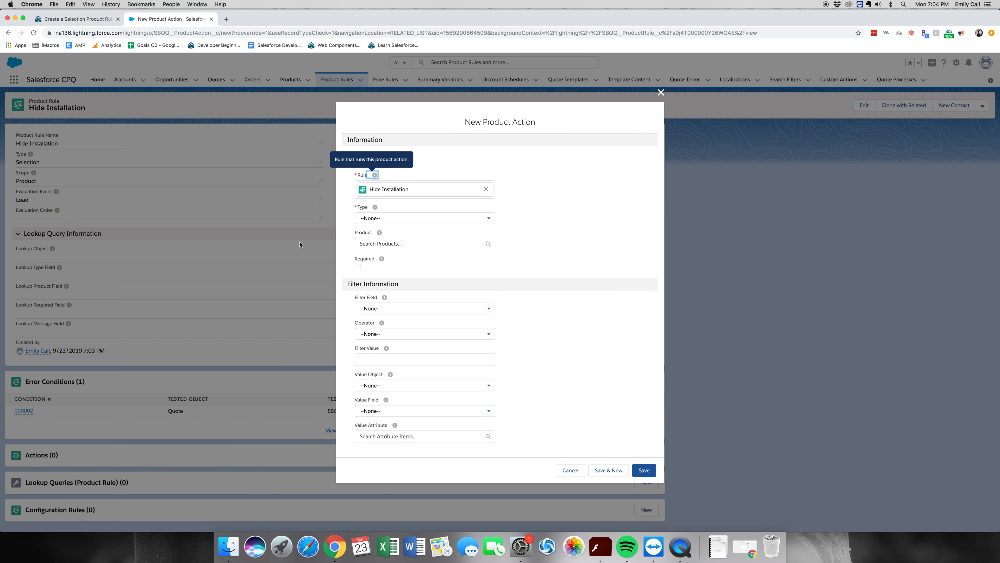
click(489, 222)
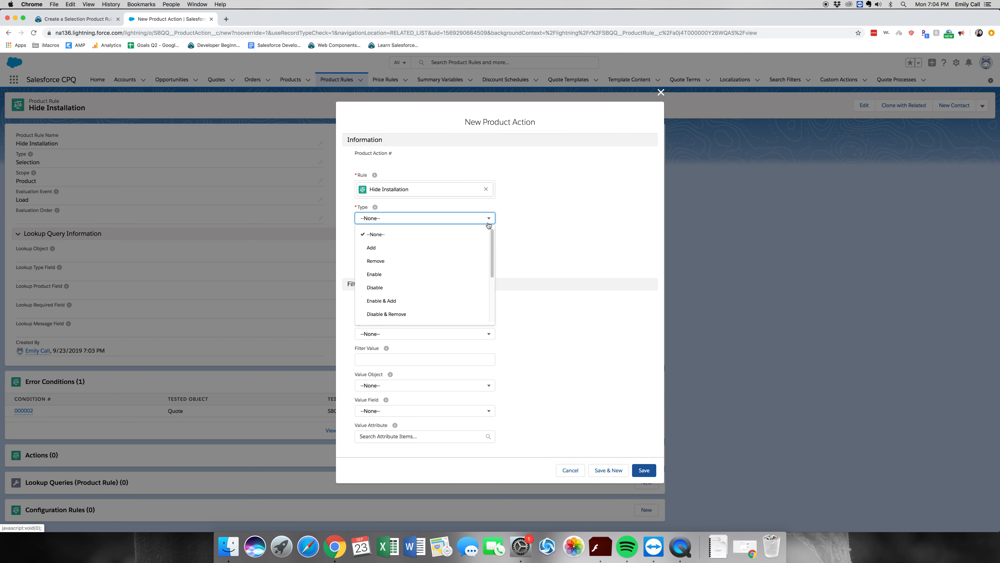
scroll(409, 309, down, 1)
scroll(418, 314, down, 5)
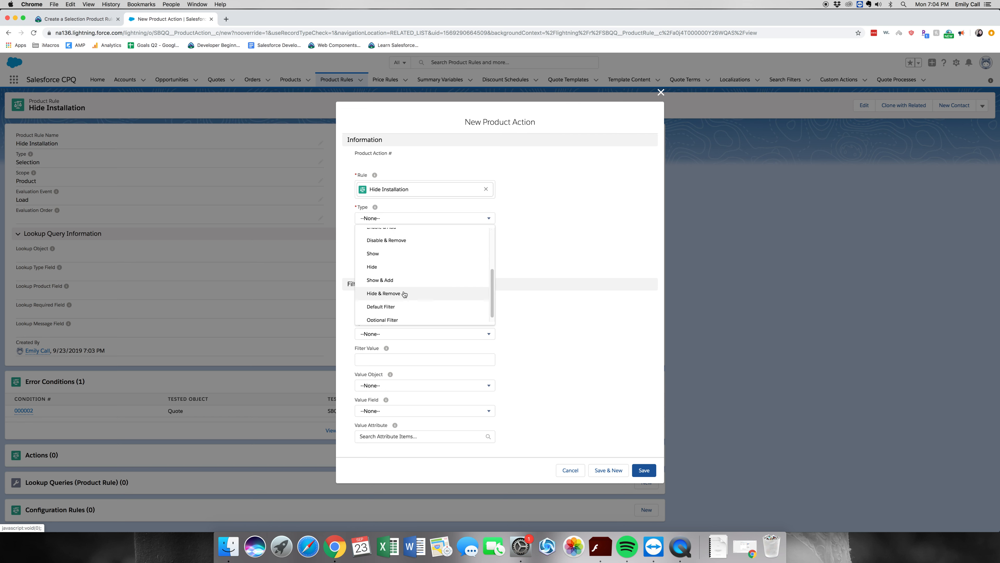
click(406, 294)
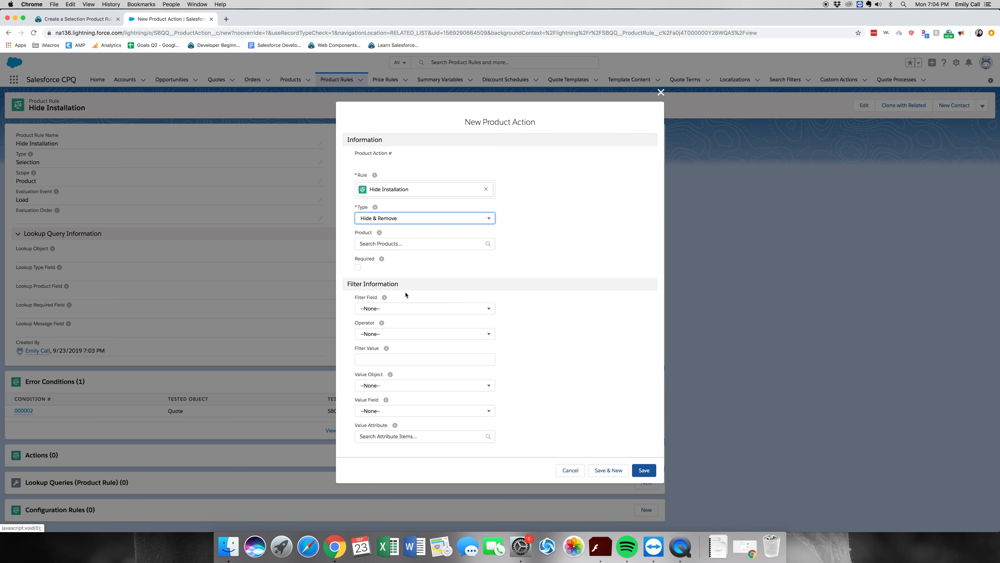
- Set the action's product to Home Security Installation and save the product action
click(433, 243)
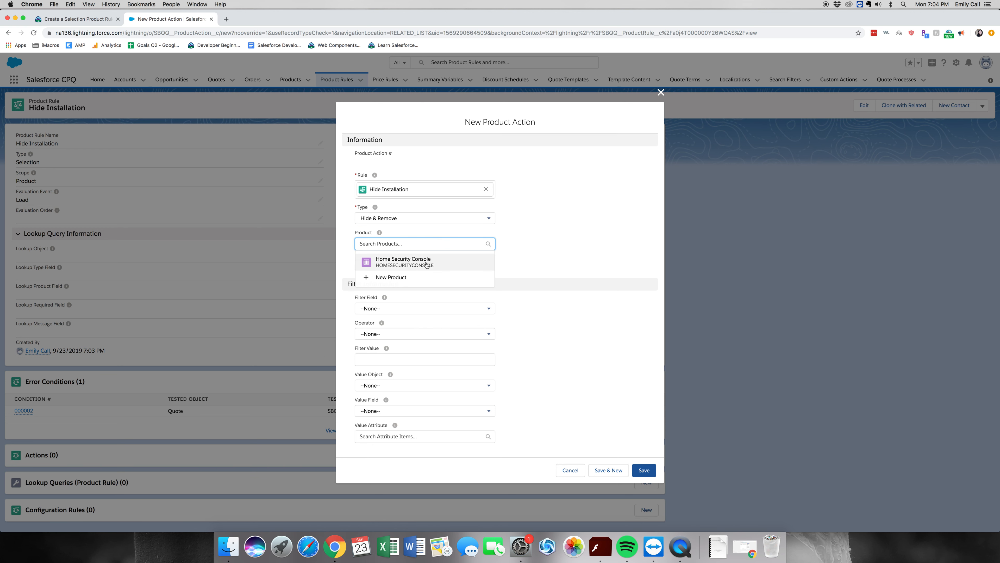
click(426, 264)
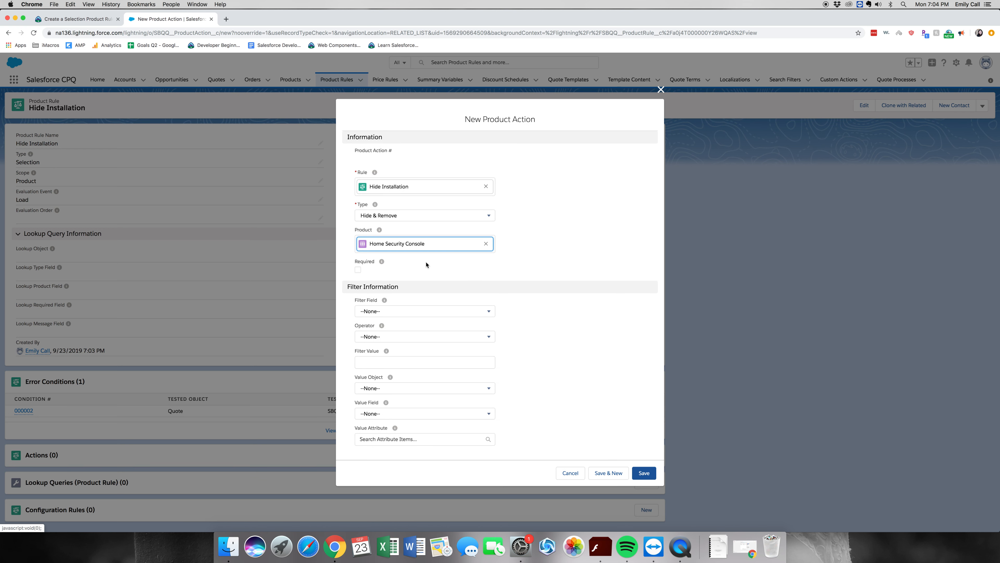
click(488, 245)
text(Home se)
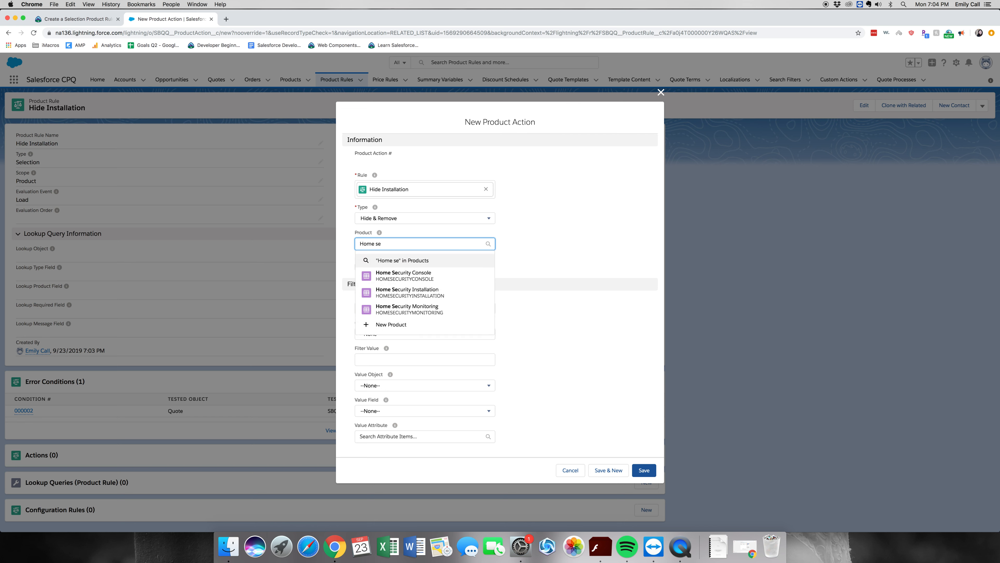
click(460, 291)
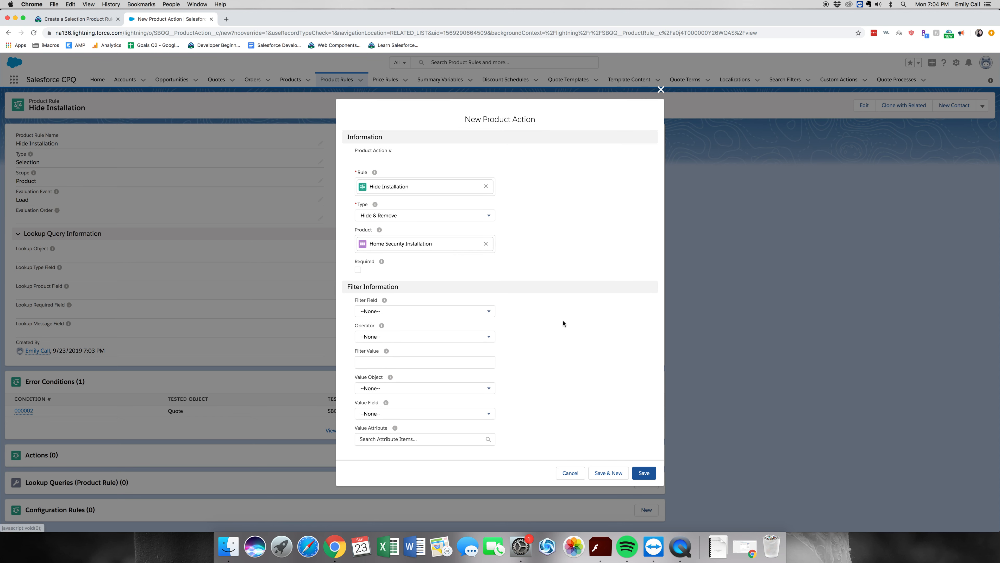
click(650, 472)
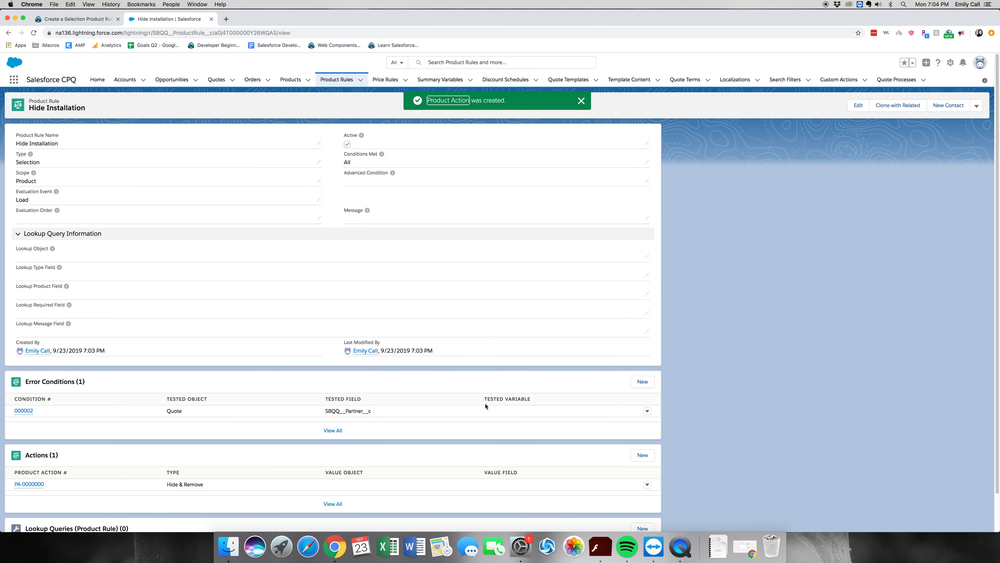
- Create an active configuration rule that applies Hide Installation to the Home Security Console product, and save it
scroll(573, 473, down, 2)
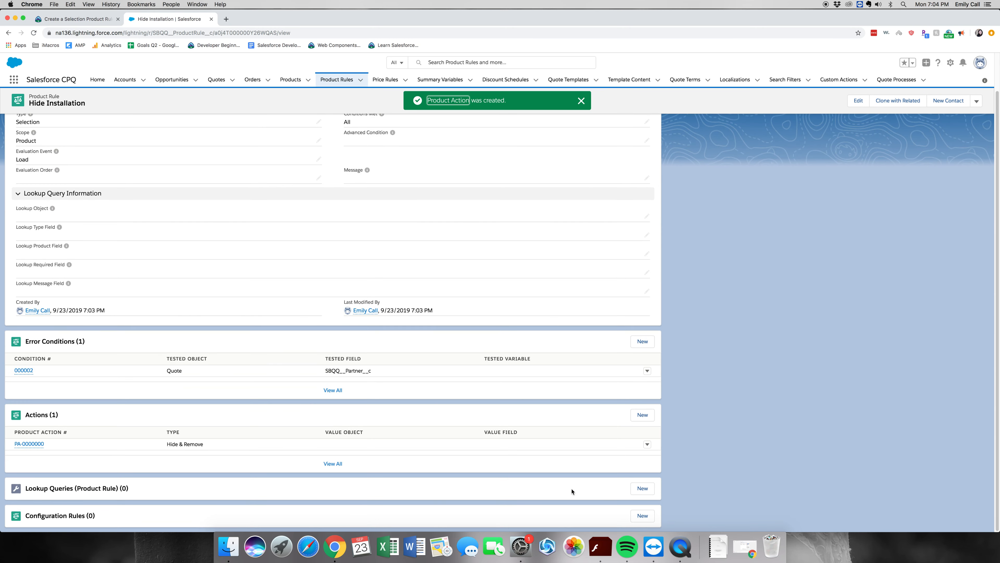
click(642, 515)
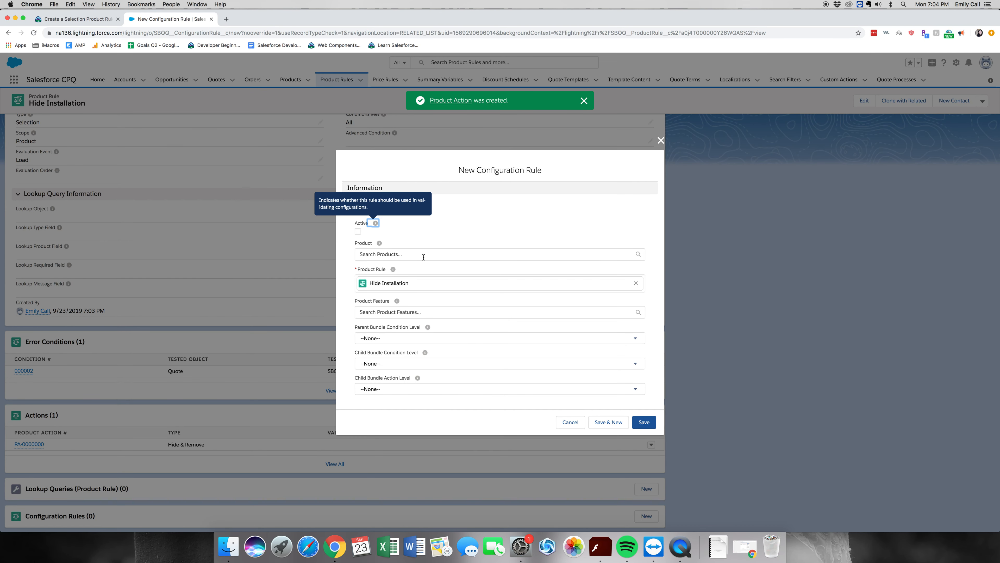
click(358, 231)
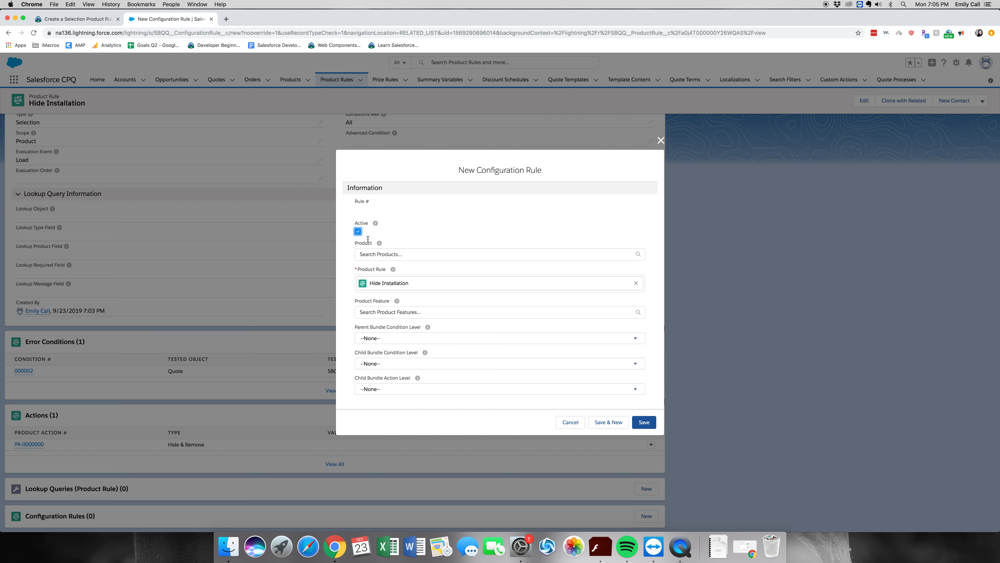
click(408, 258)
click(412, 272)
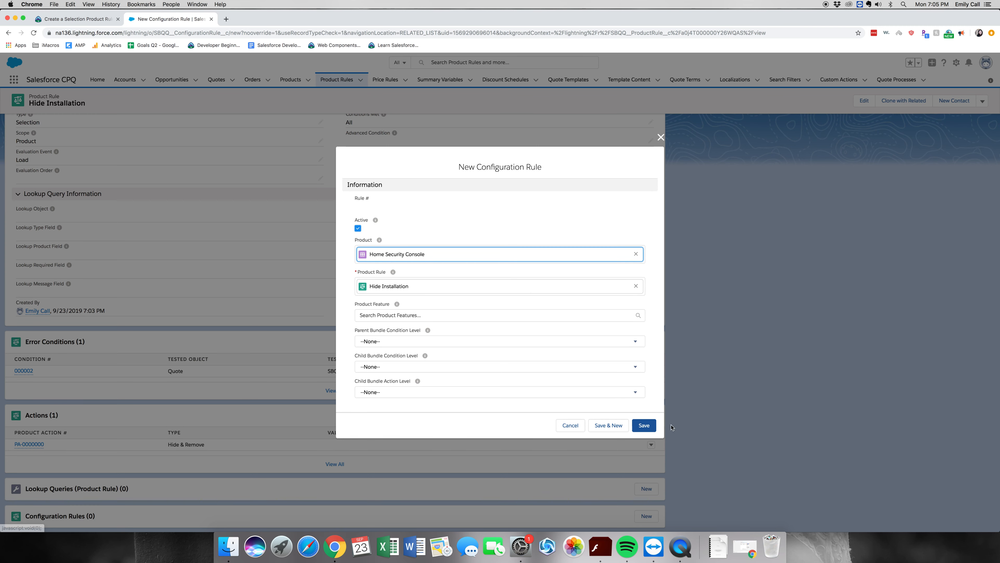
click(644, 425)
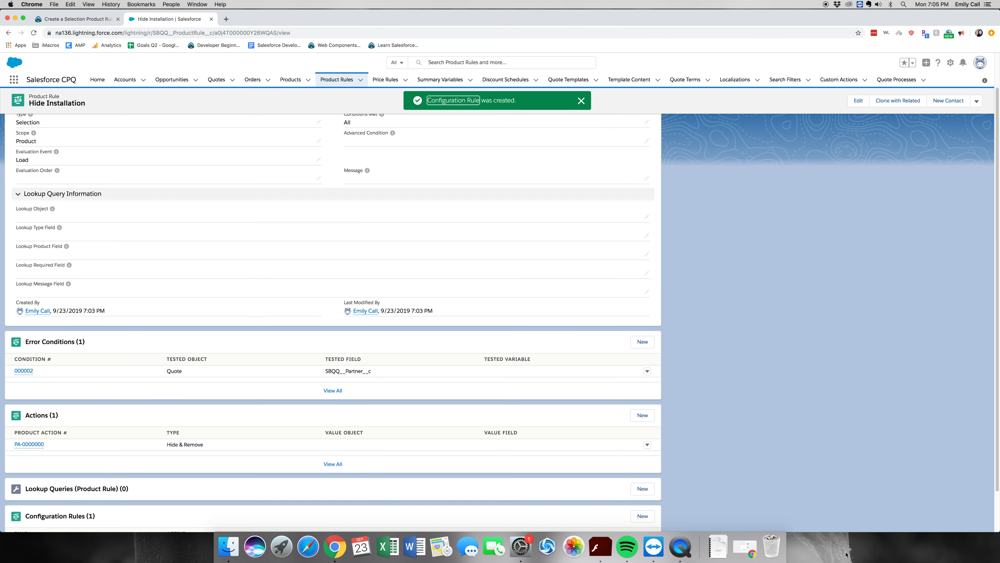
- Check the Hide Installation rule's related records, and open The Fernando Estate account to review its details
scroll(765, 398, down, 2)
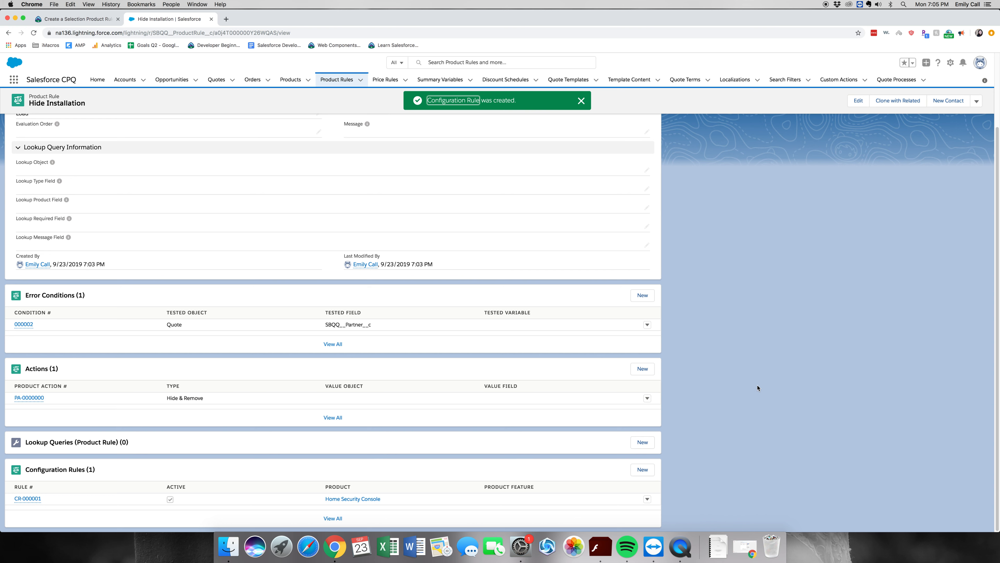
scroll(759, 375, up, 3)
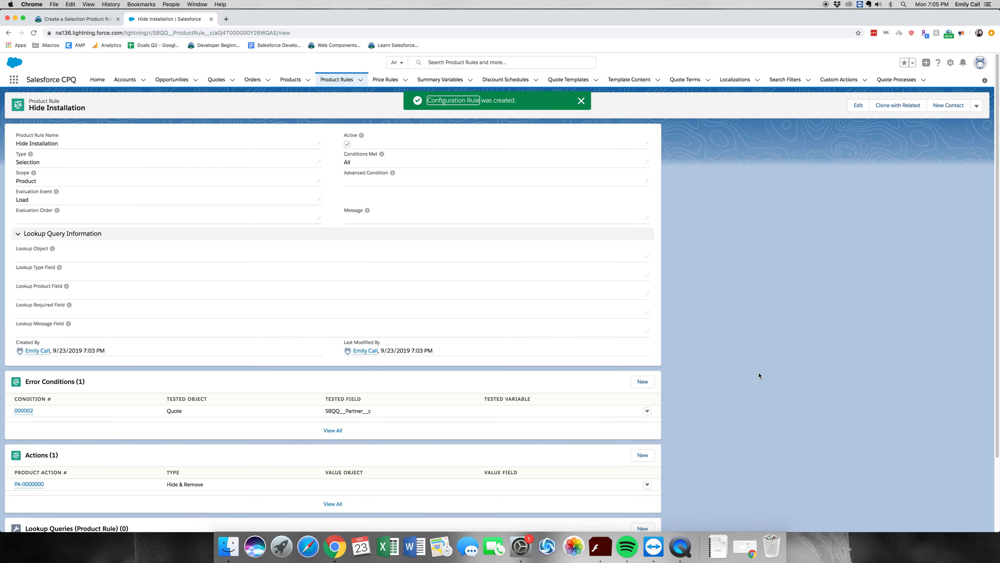
click(134, 80)
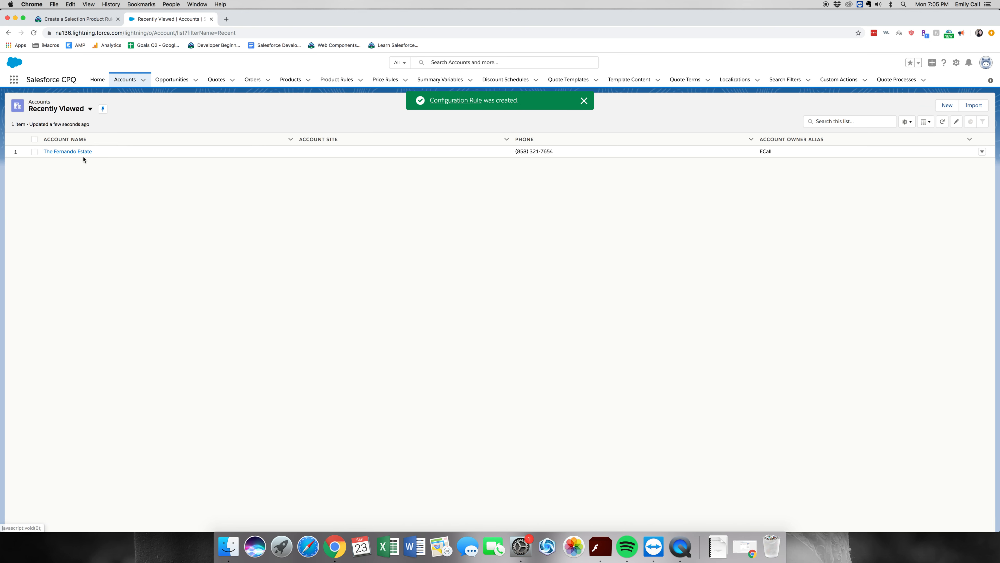
click(84, 152)
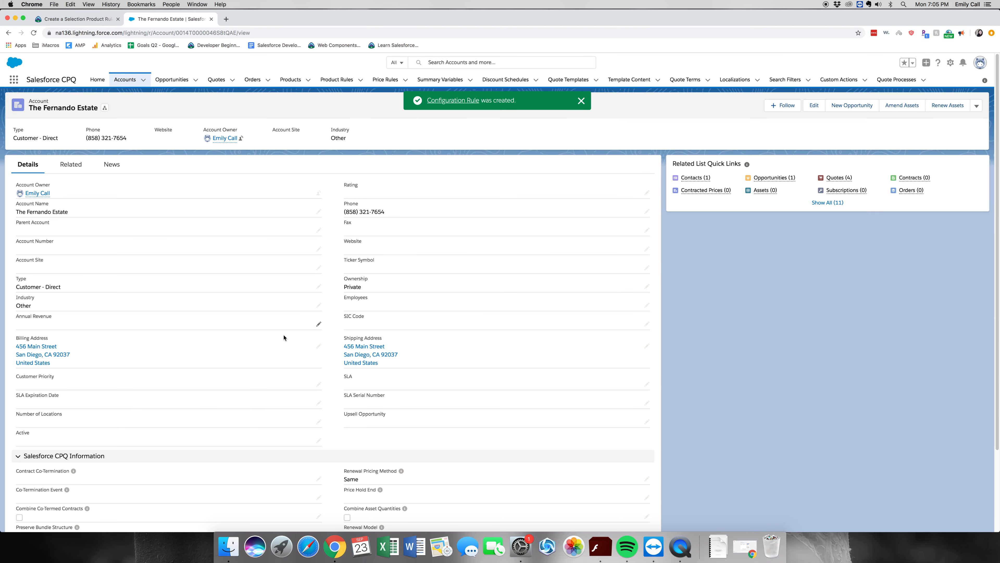
scroll(367, 329, down, 5)
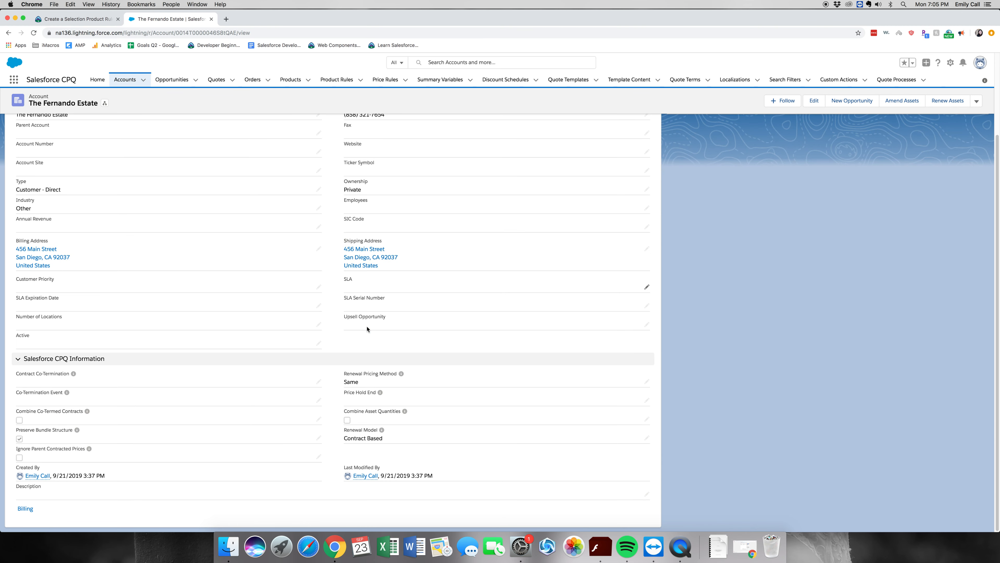
scroll(367, 329, up, 5)
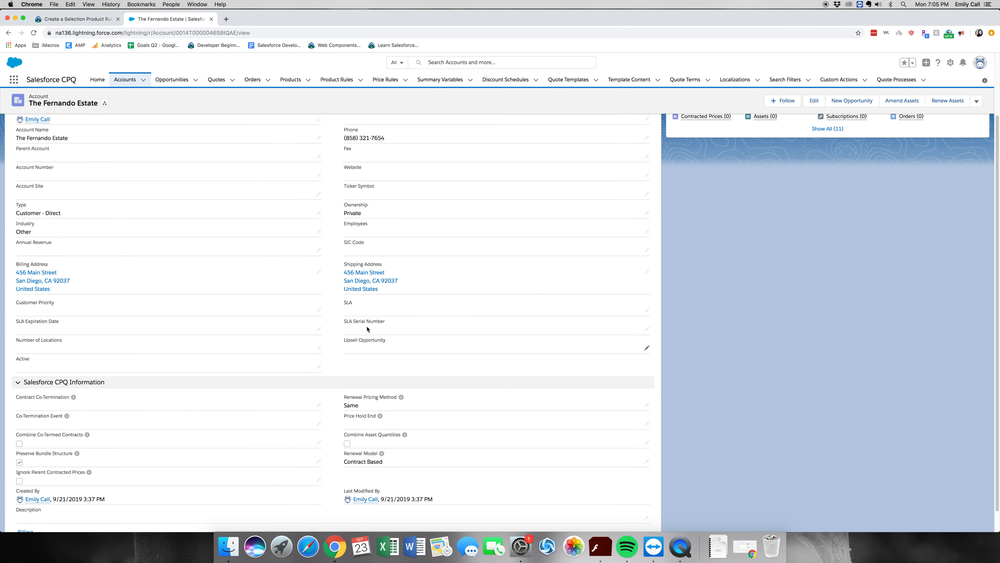
drag(32, 223, 81, 233)
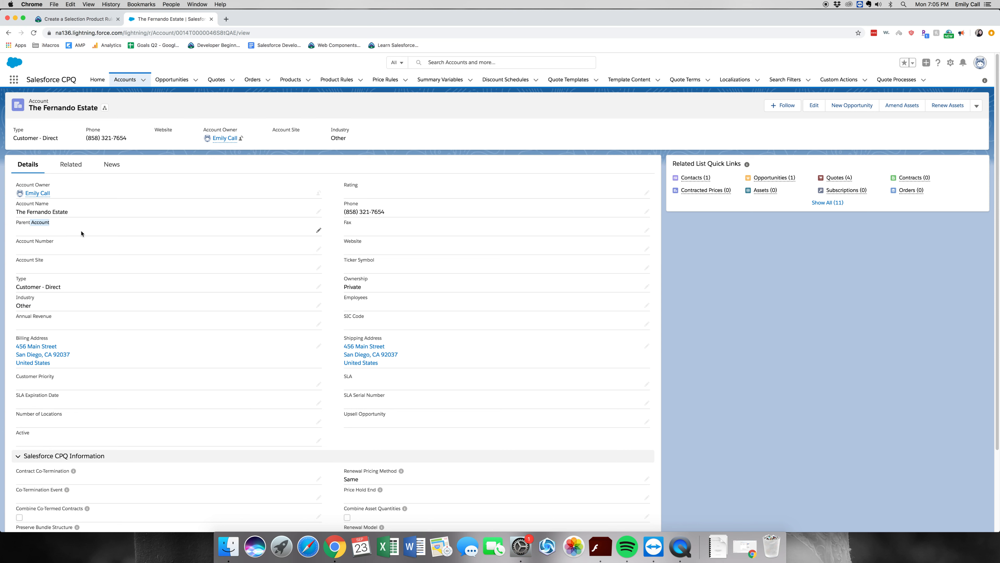
- Open the third quote among The Fernando Estate account's related quotes
click(84, 174)
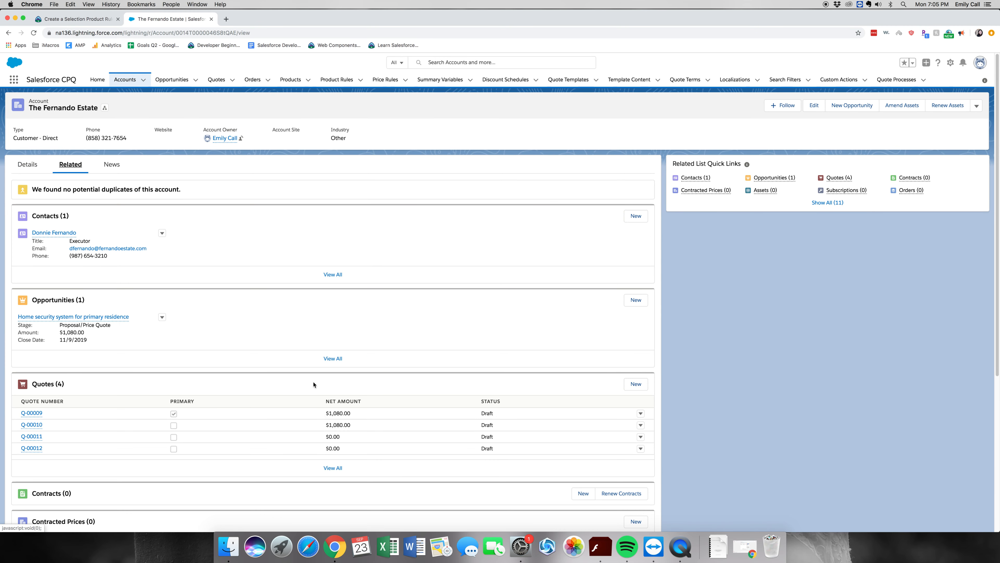
scroll(602, 386, down, 5)
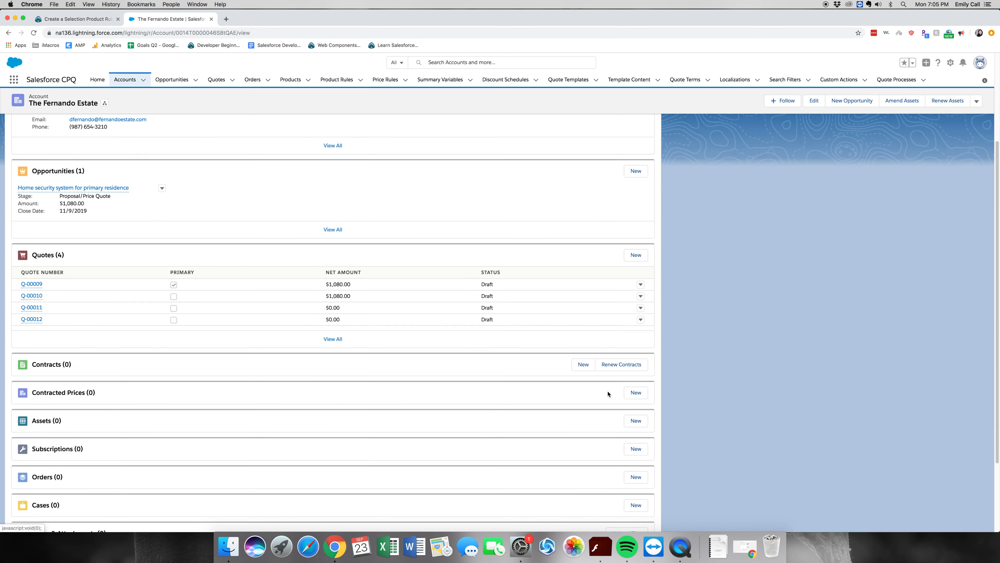
scroll(609, 394, up, 5)
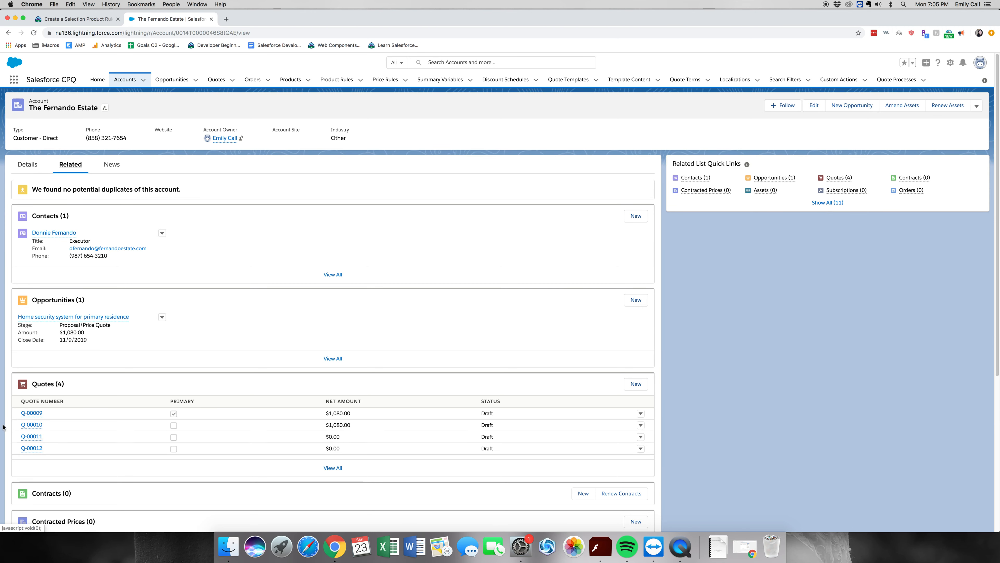
click(32, 436)
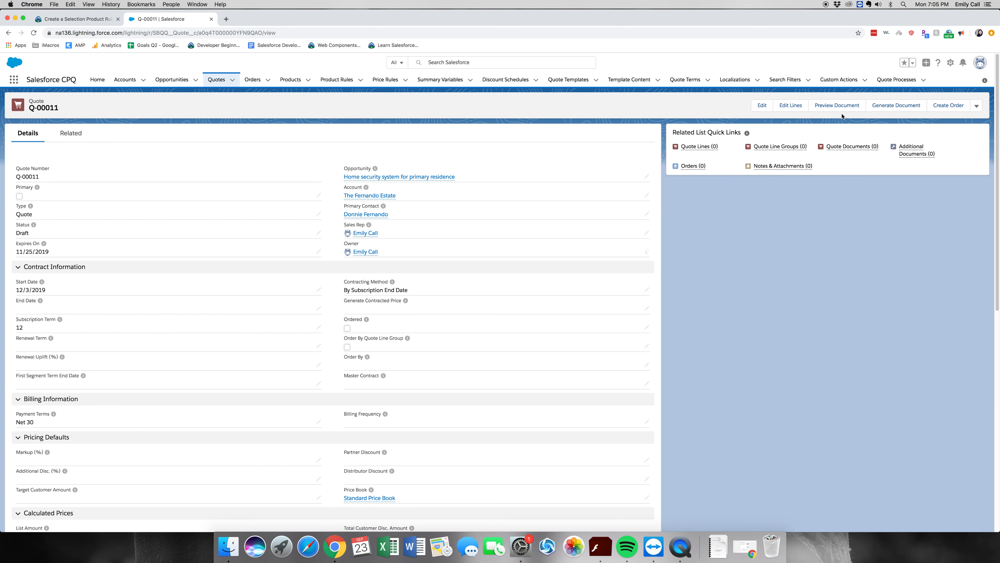
- Add the Home Security Console product to the quote's lines and inspect the Home Security Installation line's details
click(791, 106)
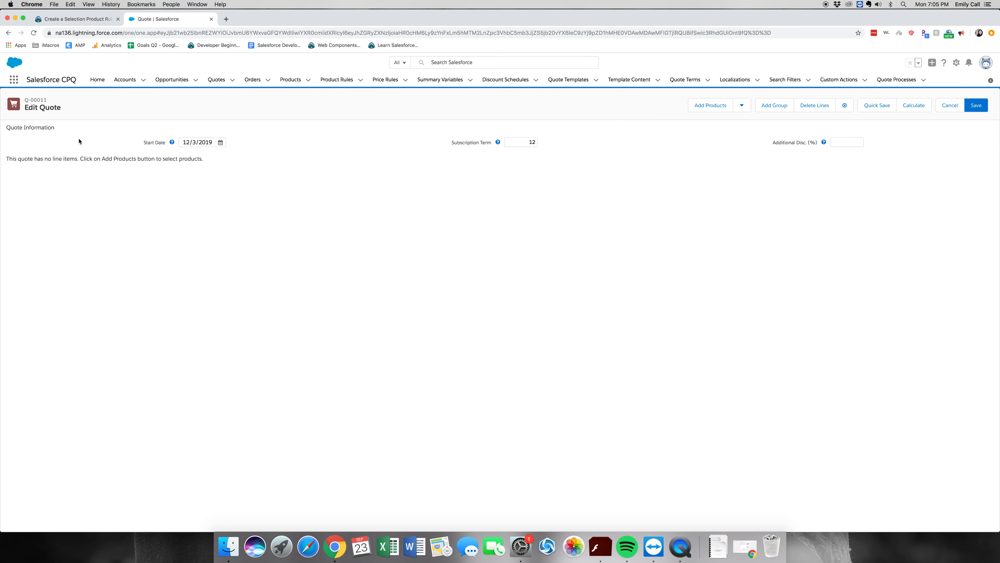
click(711, 105)
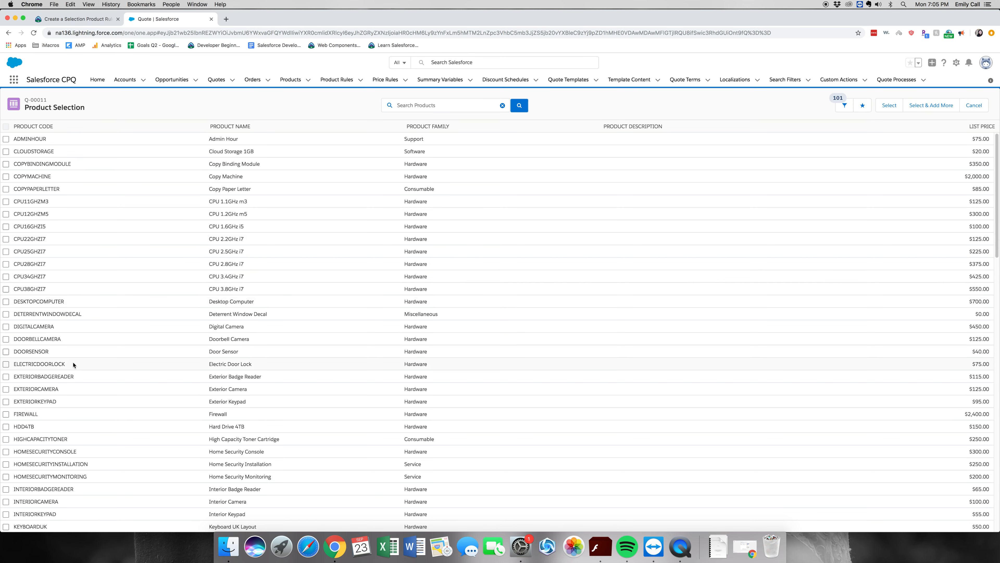
click(6, 452)
click(888, 106)
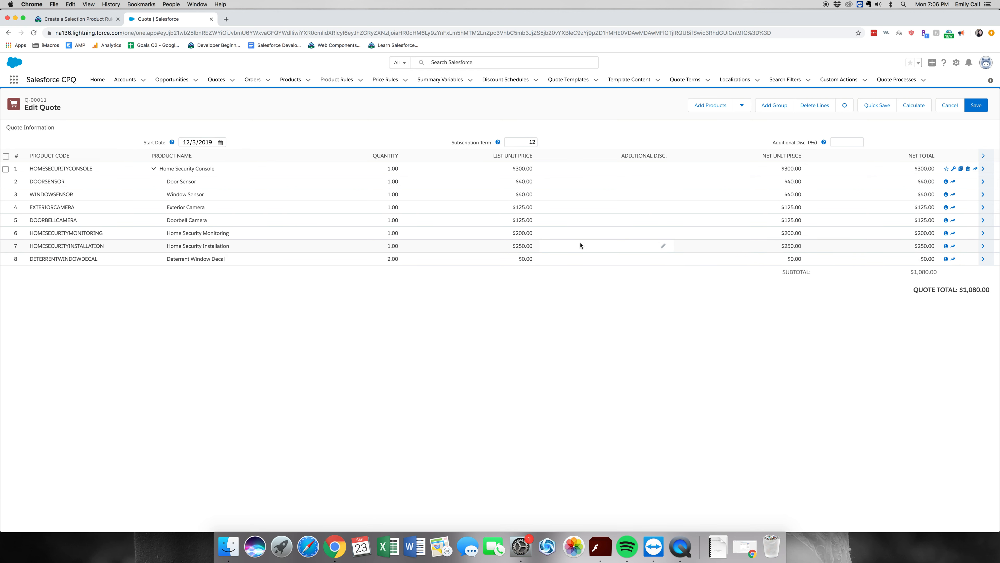
click(984, 246)
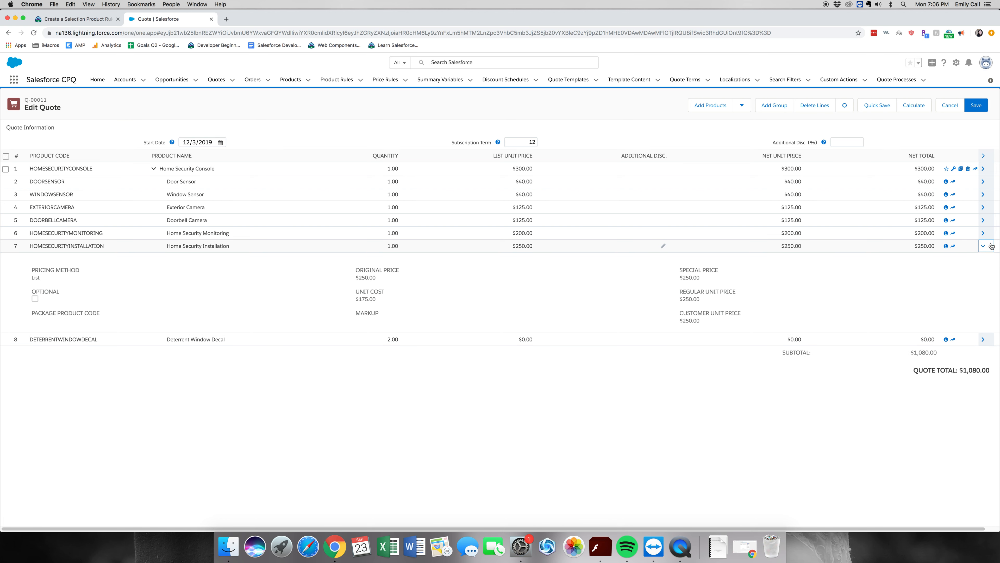
click(990, 245)
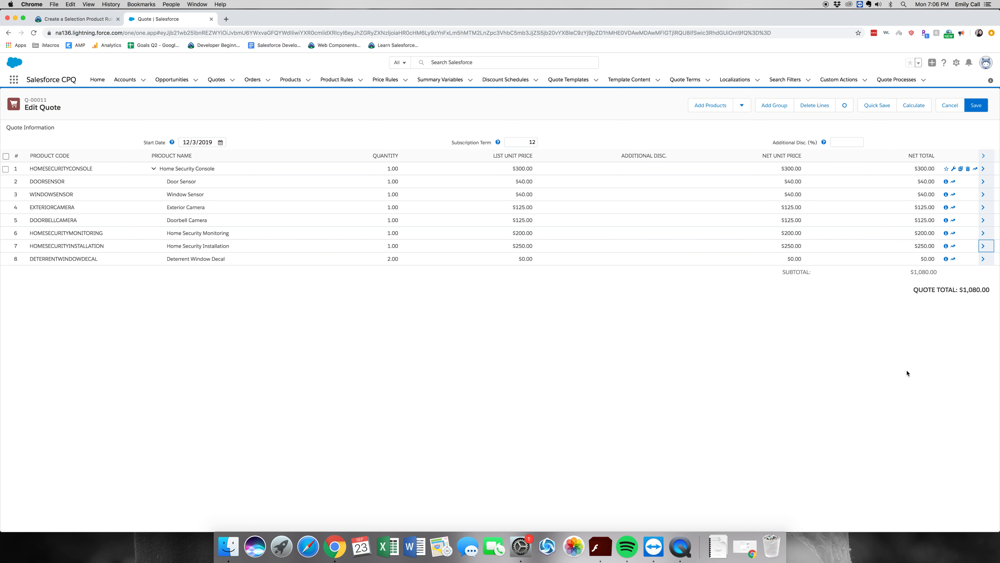
- Switch to Trailhead, submit the Create a Selection Product Rule step for verification, and look back at the quote's lines
click(60, 19)
scroll(293, 254, down, 20)
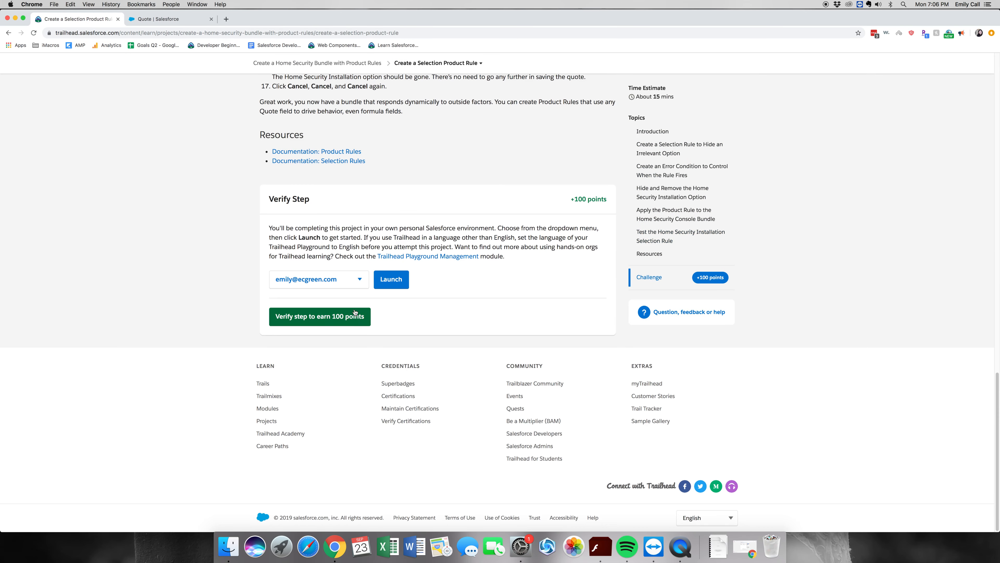
click(328, 314)
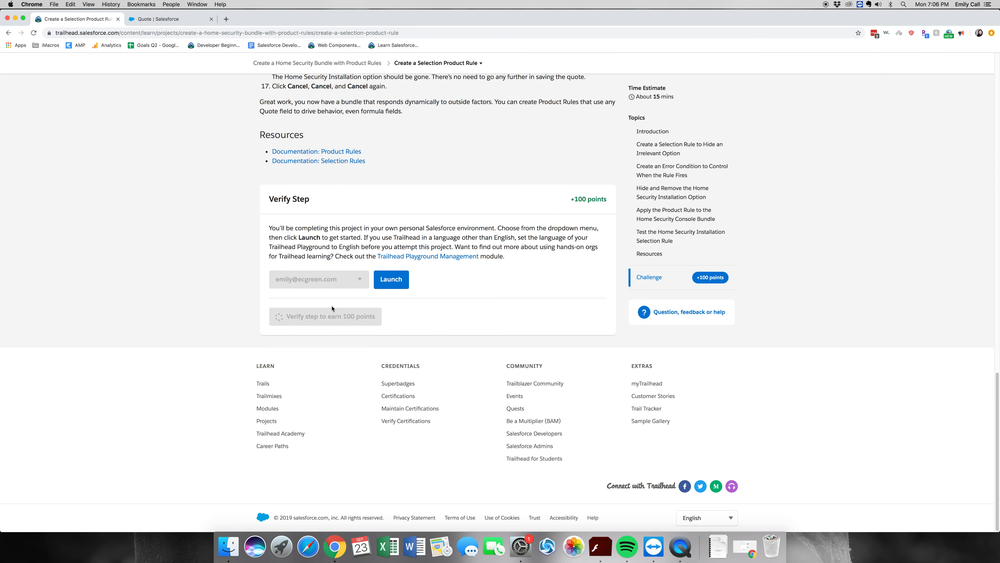
scroll(333, 284, up, 1)
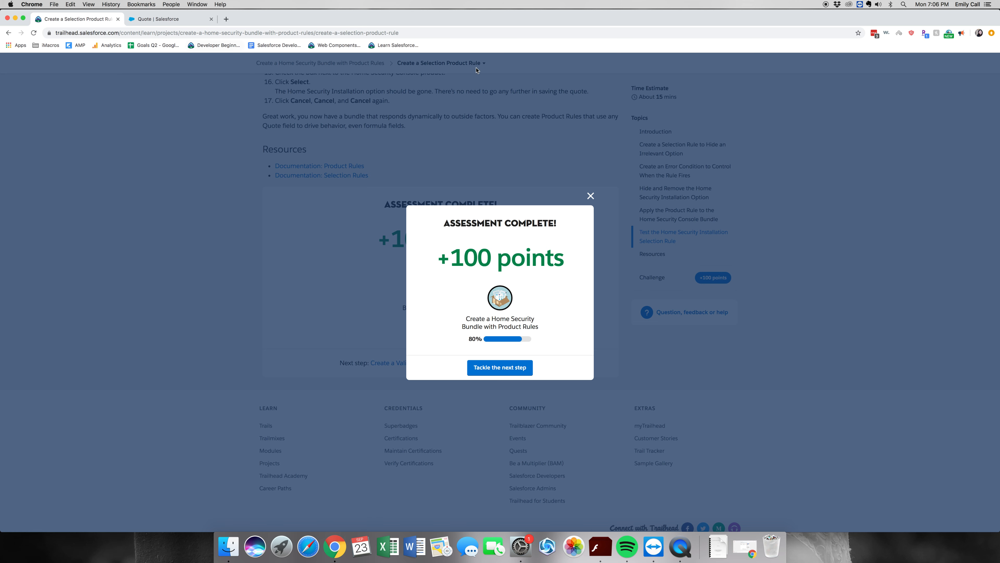
click(179, 23)
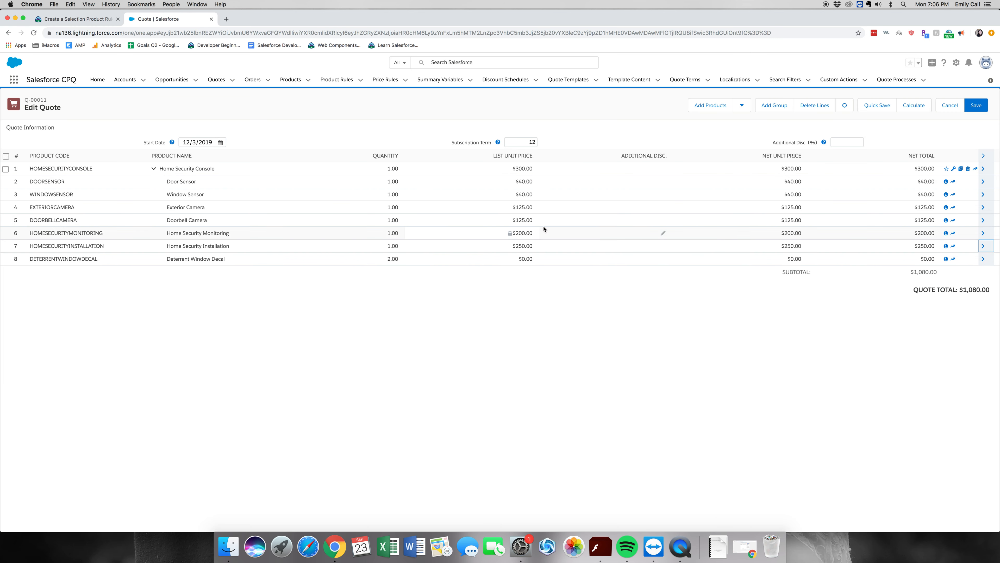
click(78, 22)
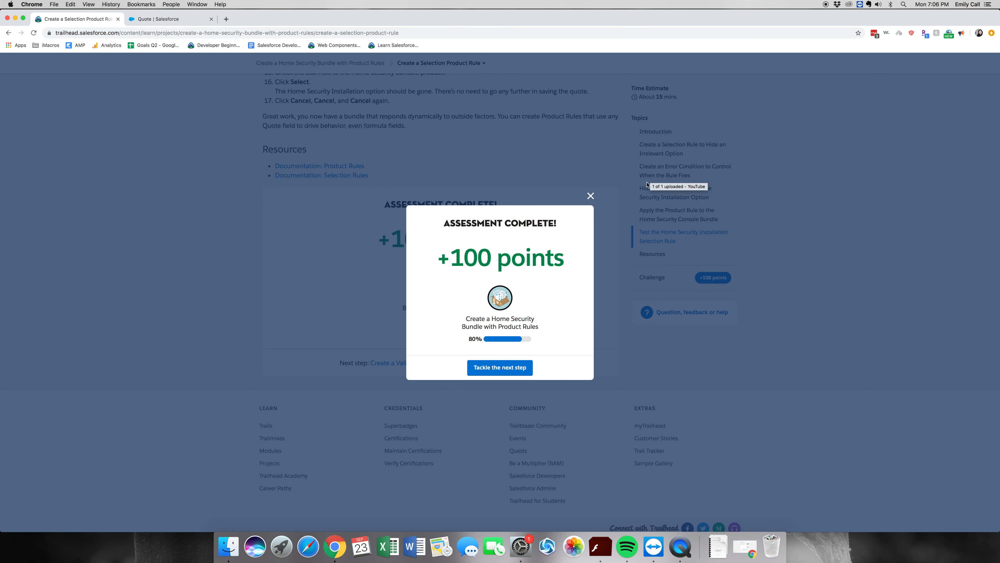